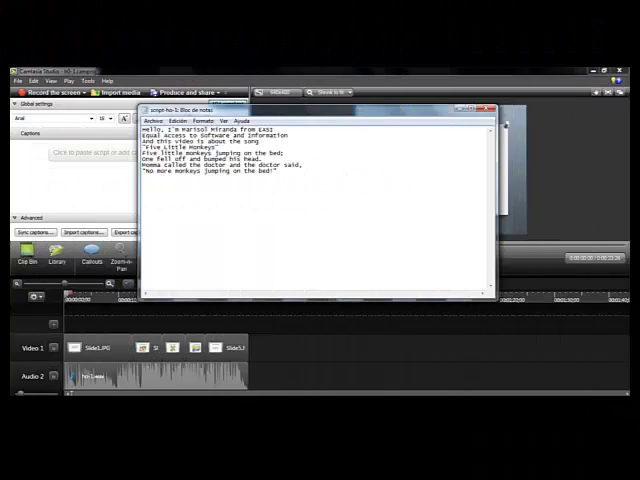
Select the whole Five Little Monkeys script text in Notepad for copying.
key(ctrl+a)
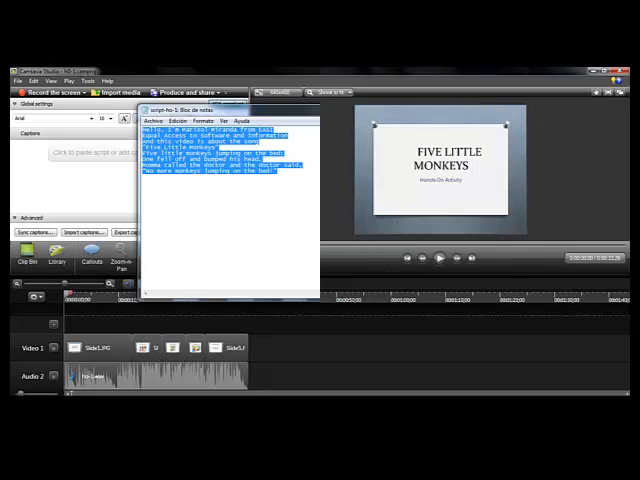
Paste the copied script into the empty captions list as a single caption.
right_click(100, 152)
click(201, 180)
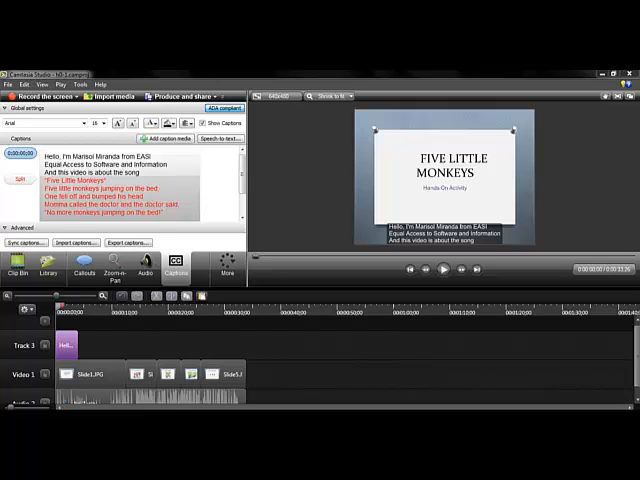
Rename Track 3, the caption track, to CAPTIONS.
right_click(22, 345)
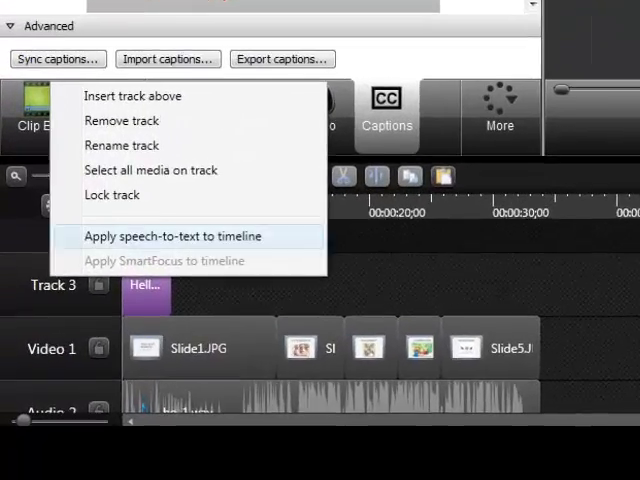
click(121, 145)
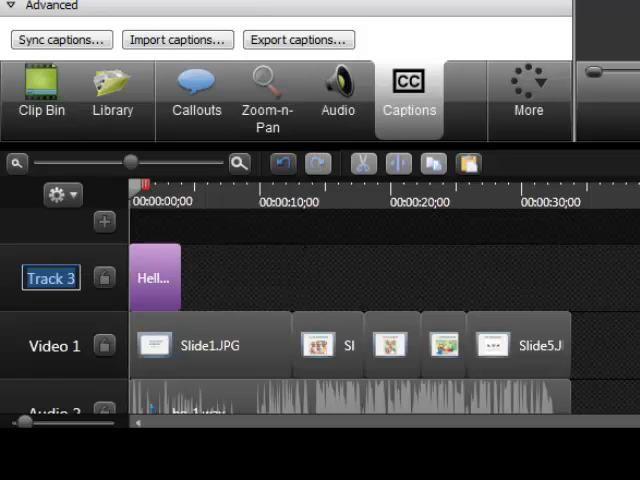
text(CAPTIONS)
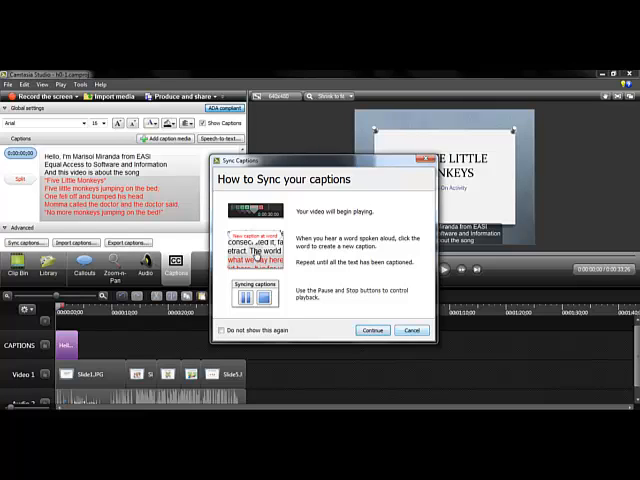
Dismiss the sync instructions and begin syncing captions to playback.
key(Escape)
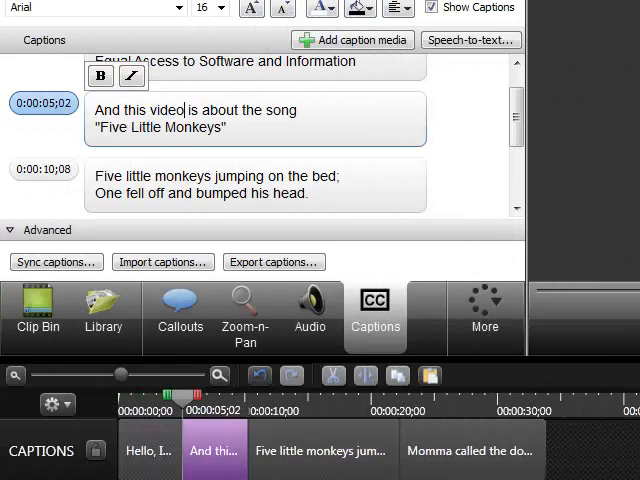
key(BackSpace)
key(BackSpace)
key(BackSpace)
key(BackSpace)
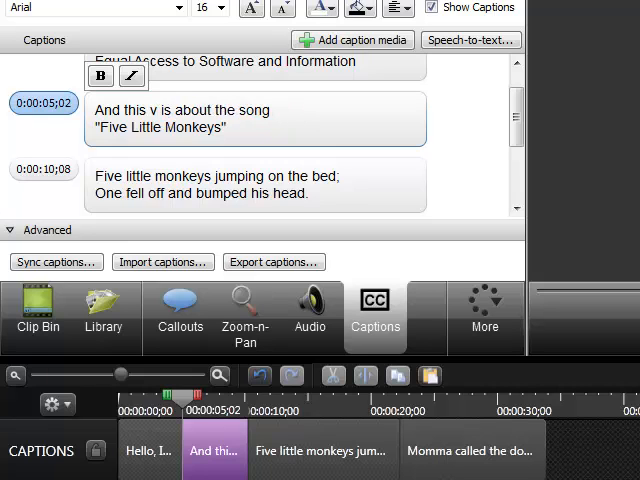
text(ideo)
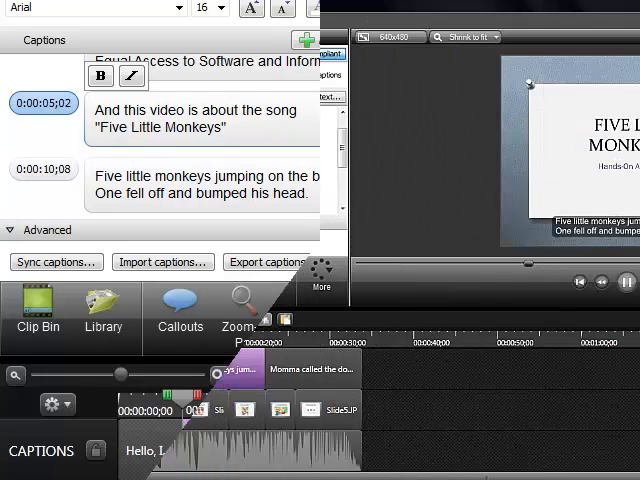